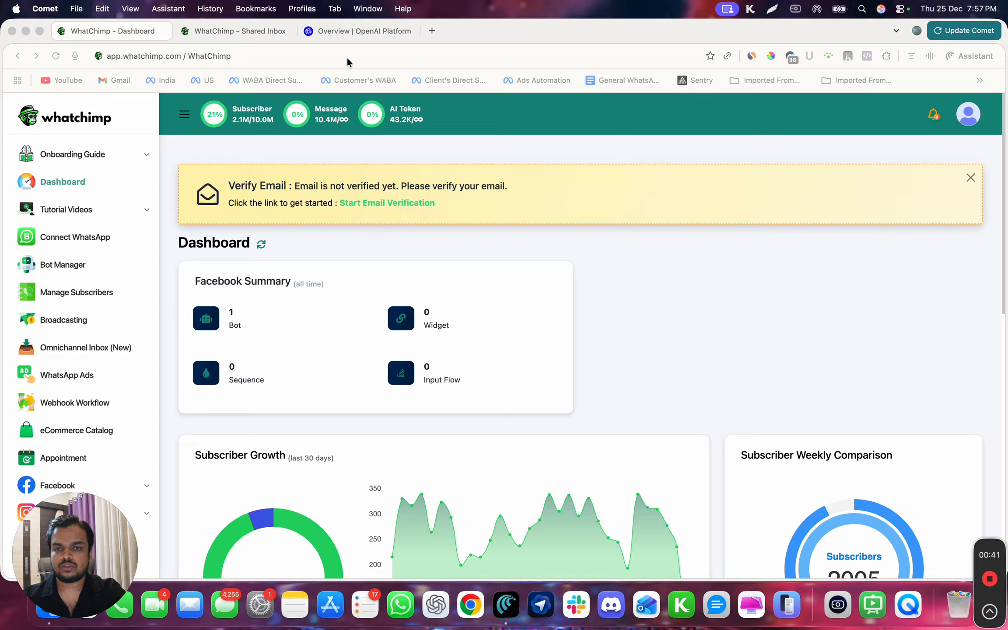
- Open the organization's API keys page from OpenAI Platform settings
{"action": "left_click", "coordinate": [357, 33]}
{"action": "left_click", "coordinate": [176, 58]}
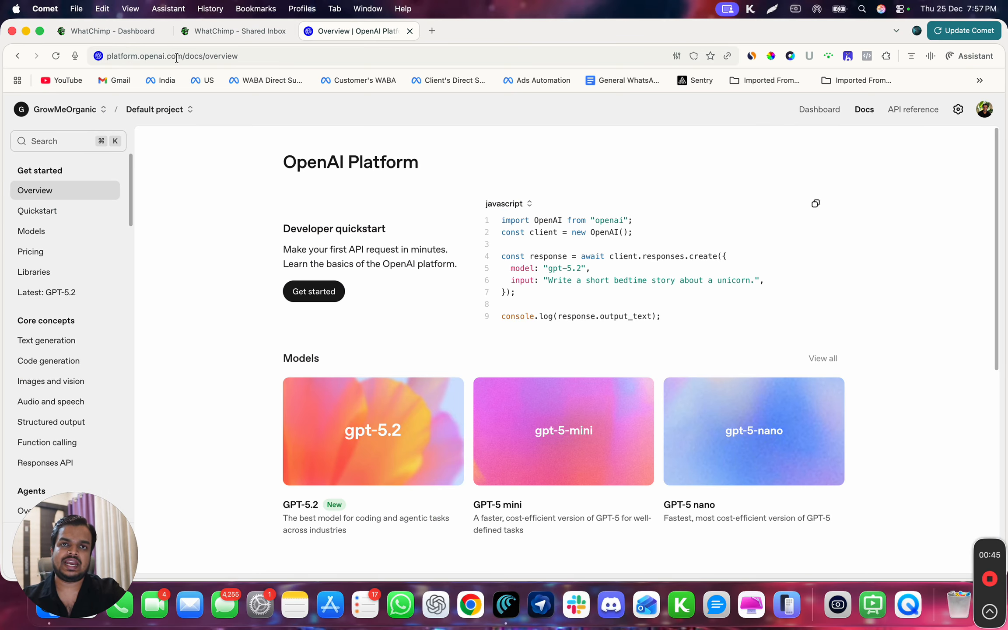
{"action": "left_click", "coordinate": [176, 58]}
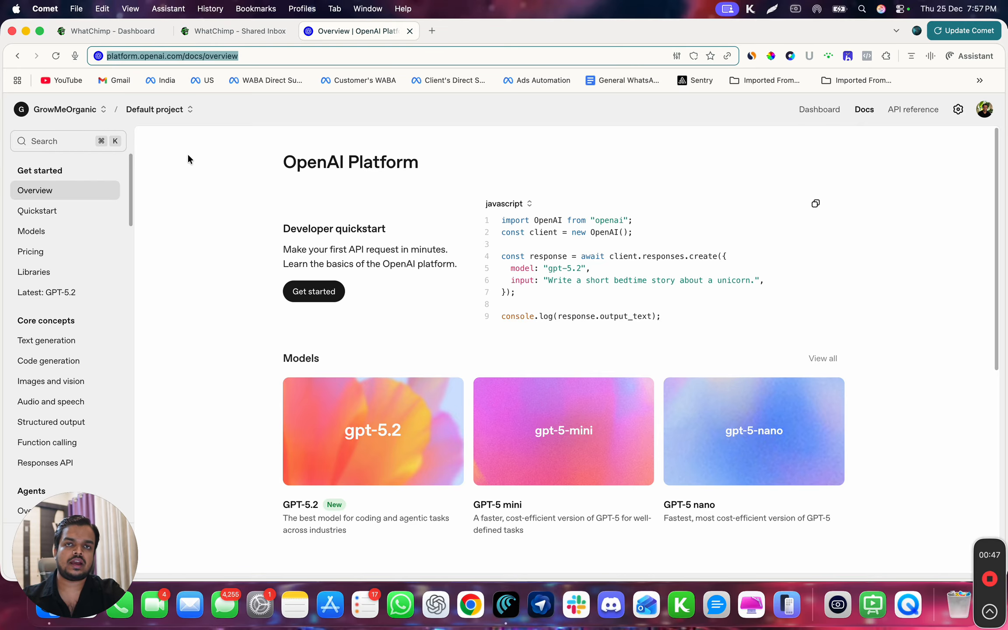
{"action": "left_click", "coordinate": [958, 110]}
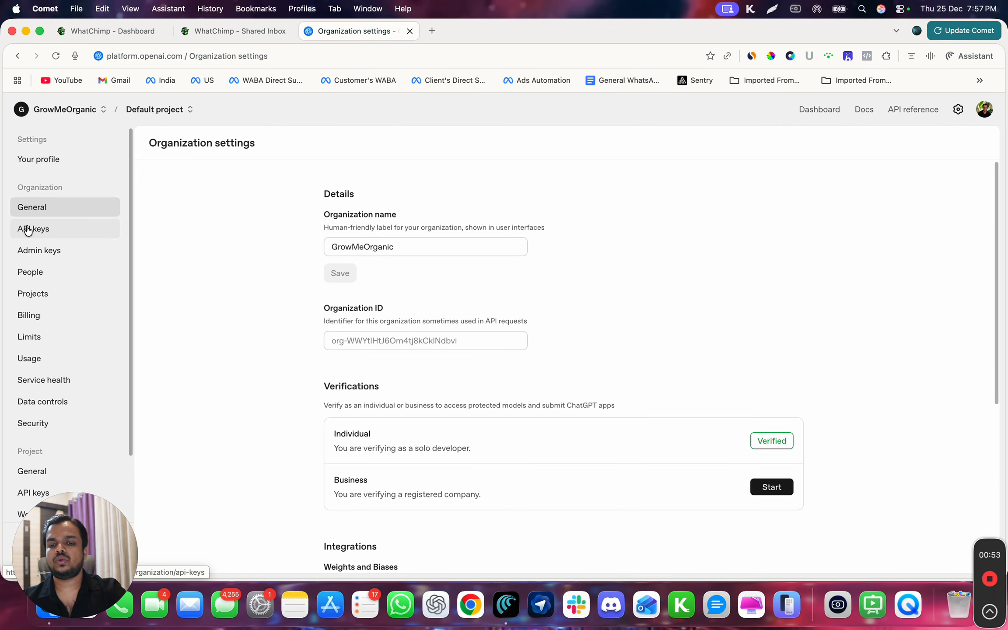
{"action": "left_click", "coordinate": [28, 229]}
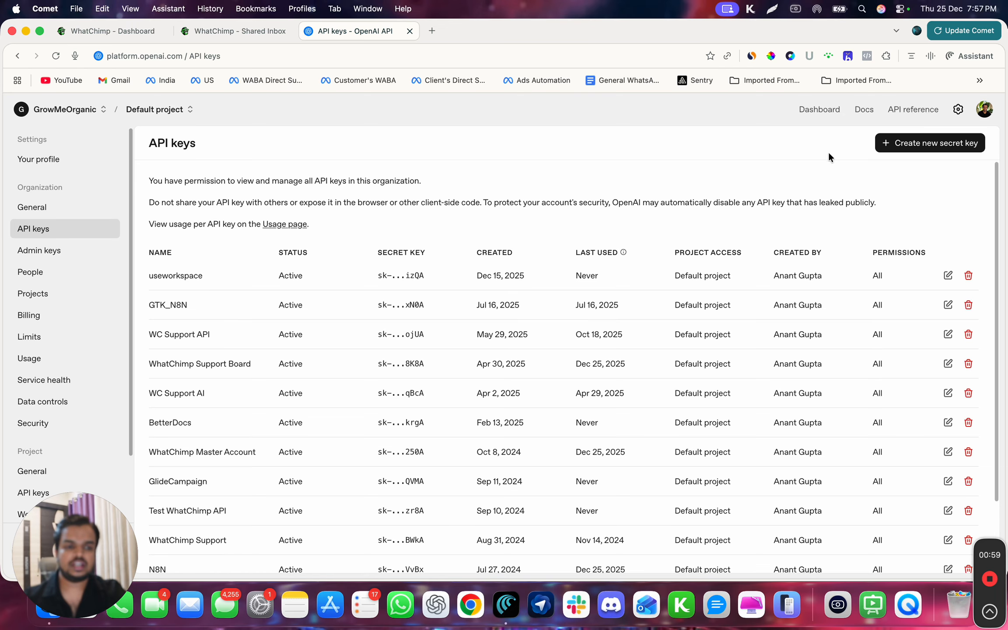
- Generate a secret key named 'Test' for the Default project, copy it, and return to WhatChimp
{"action": "left_click", "coordinate": [898, 146]}
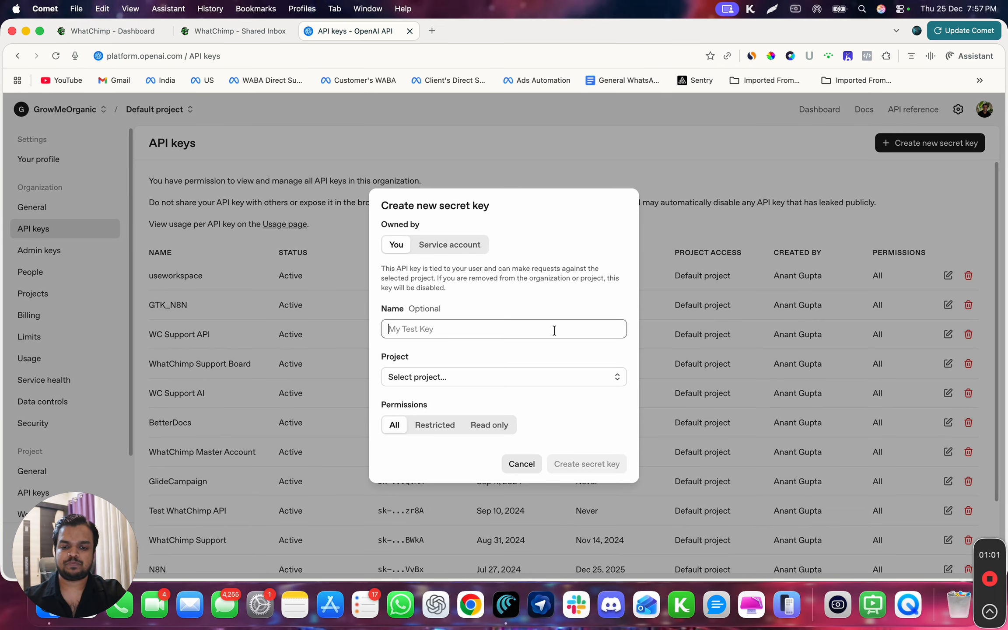
{"action": "type", "text": "Test"}
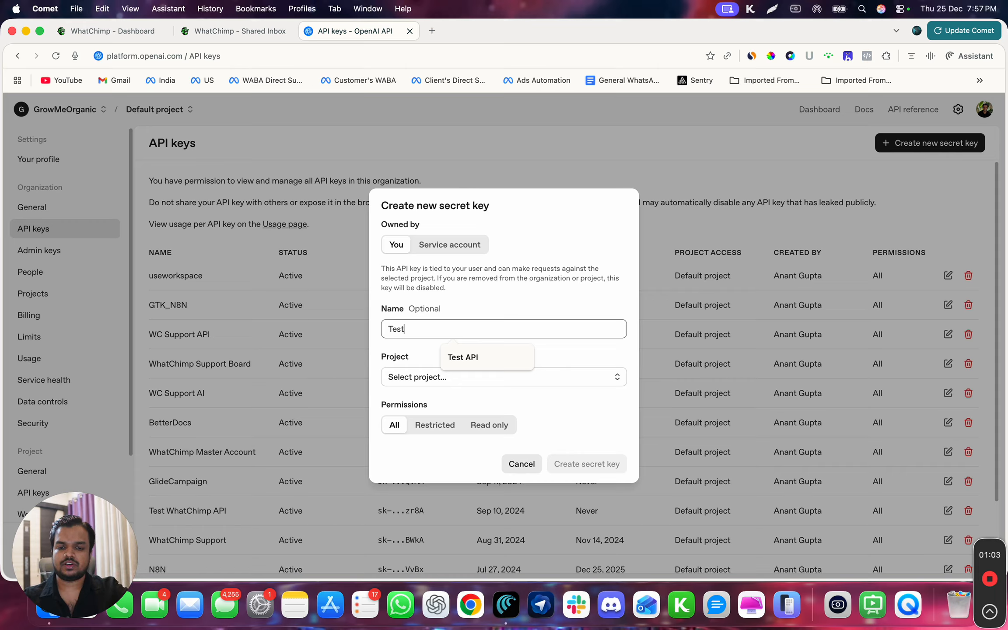
{"action": "left_click", "coordinate": [476, 387]}
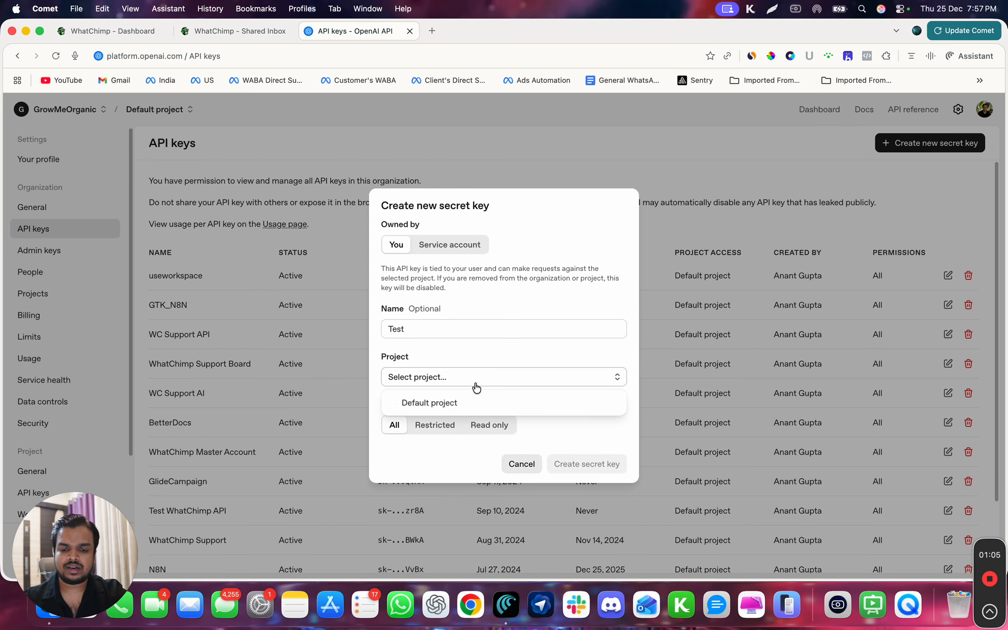
{"action": "left_click", "coordinate": [459, 402]}
{"action": "left_click", "coordinate": [574, 465]}
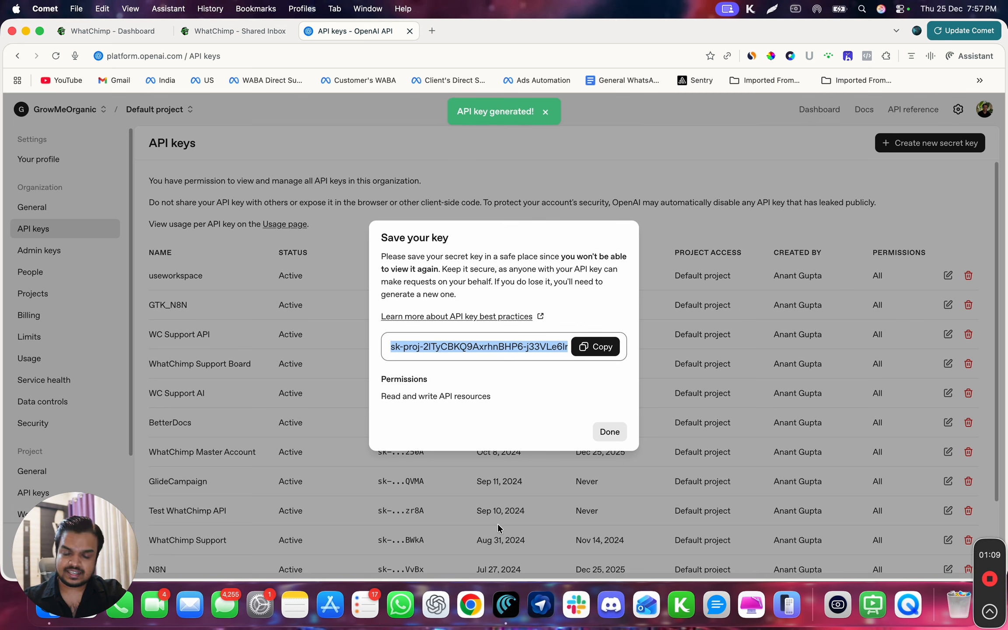
{"action": "left_click", "coordinate": [600, 354]}
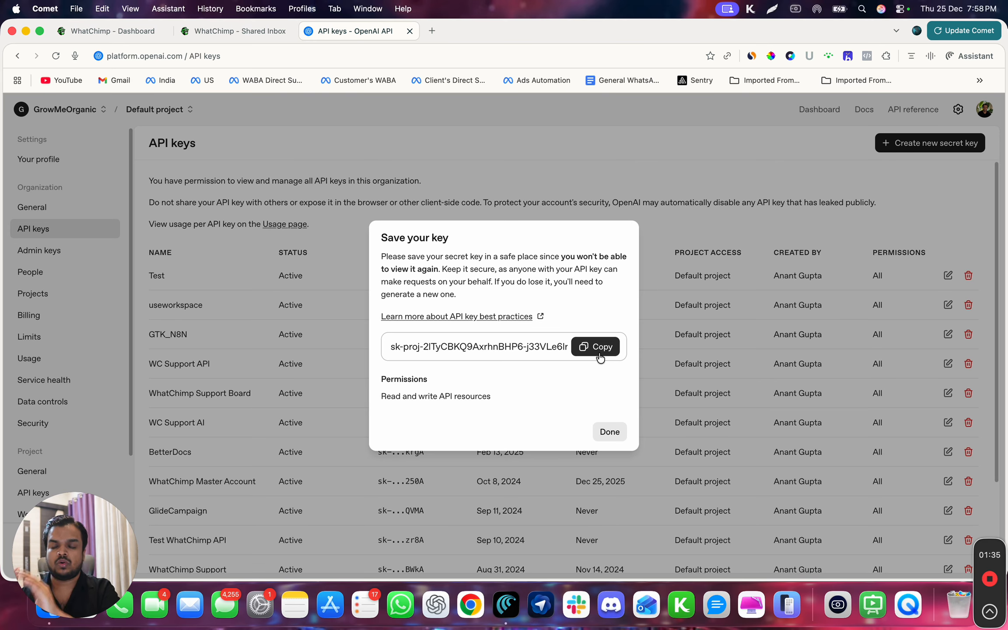
{"action": "left_click", "coordinate": [82, 37]}
- Open Settings & Integration and its AI Integration section, scrolled to the top
{"action": "scroll", "coordinate": [83, 394], "scroll_direction": "down", "scroll_amount": 10}
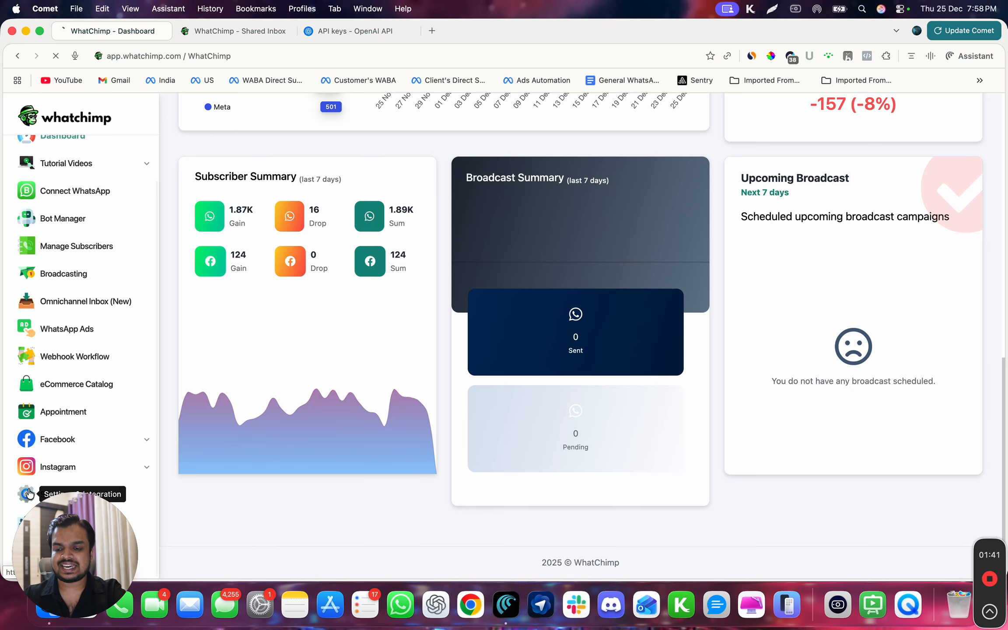
{"action": "left_click", "coordinate": [28, 493]}
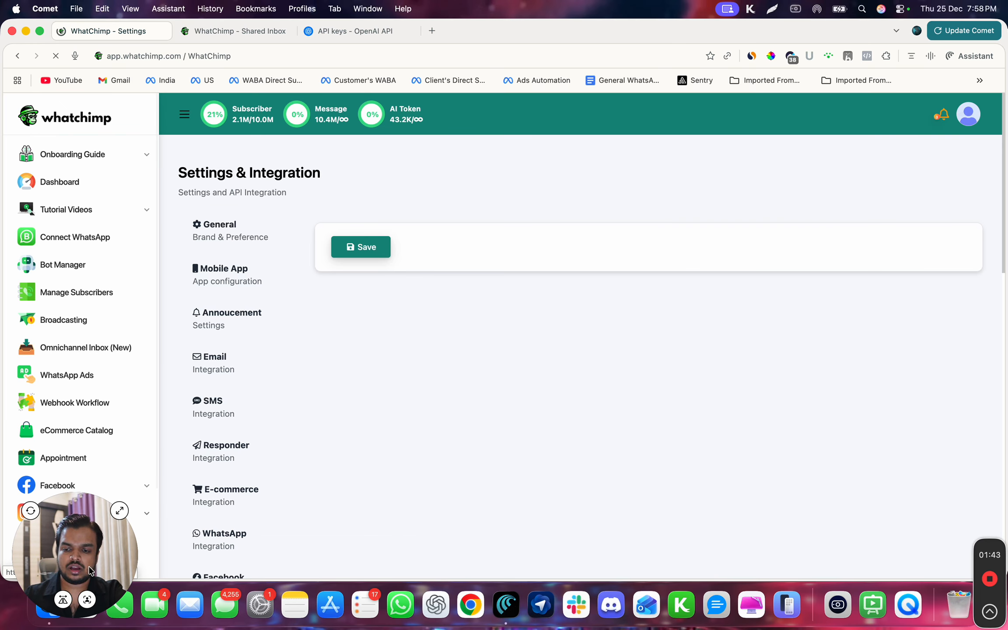
{"action": "left_click_drag", "start_coordinate": [81, 571], "coordinate": [276, 570]}
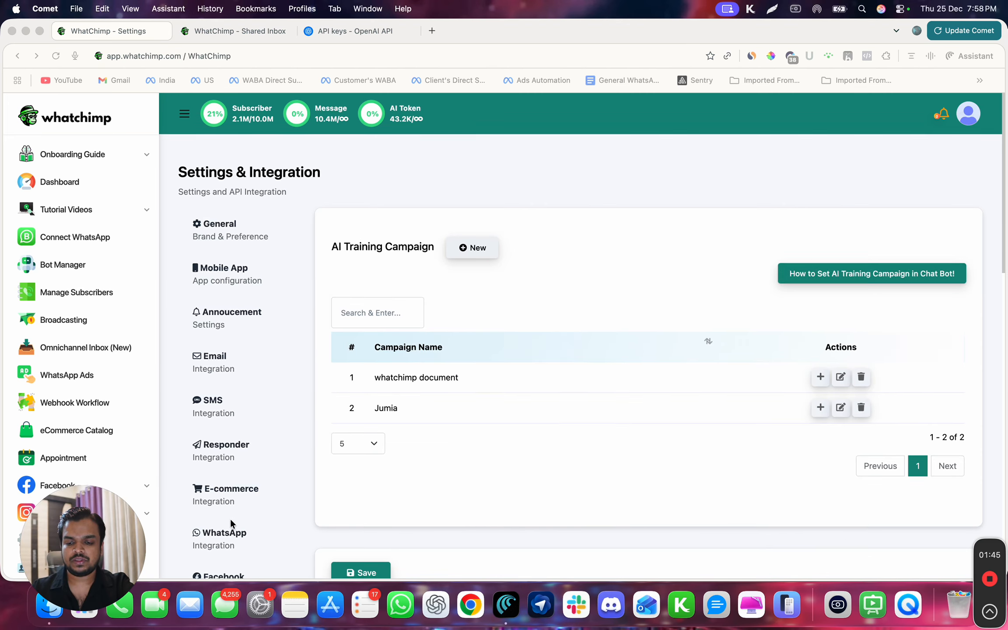
{"action": "scroll", "coordinate": [231, 519], "scroll_direction": "down", "scroll_amount": 5}
{"action": "scroll", "coordinate": [230, 520], "scroll_direction": "down", "scroll_amount": 5}
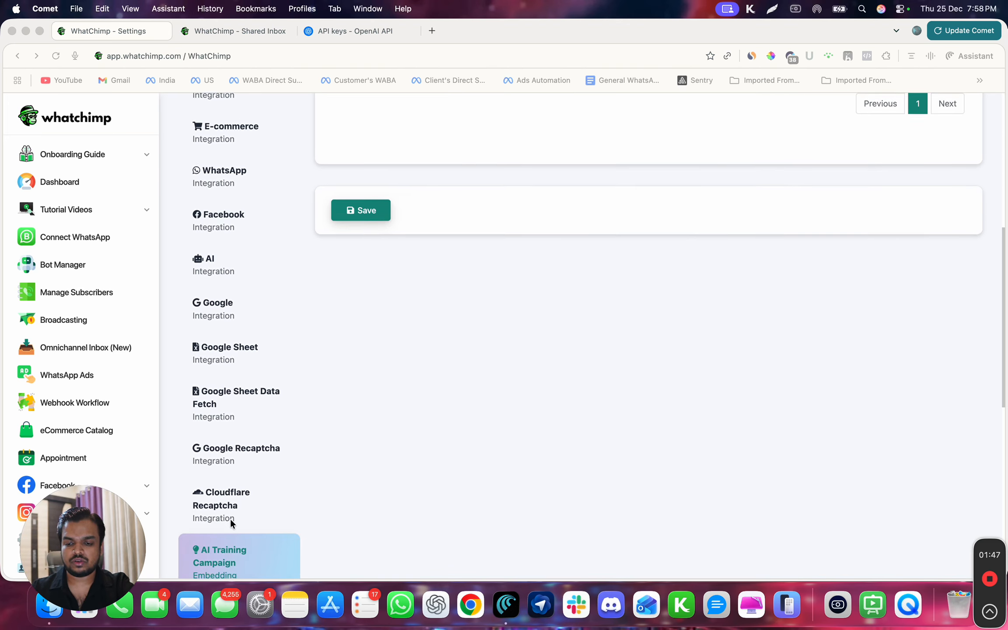
{"action": "scroll", "coordinate": [231, 520], "scroll_direction": "up", "scroll_amount": 7}
{"action": "scroll", "coordinate": [228, 481], "scroll_direction": "up", "scroll_amount": 3}
{"action": "scroll", "coordinate": [225, 475], "scroll_direction": "down", "scroll_amount": 5}
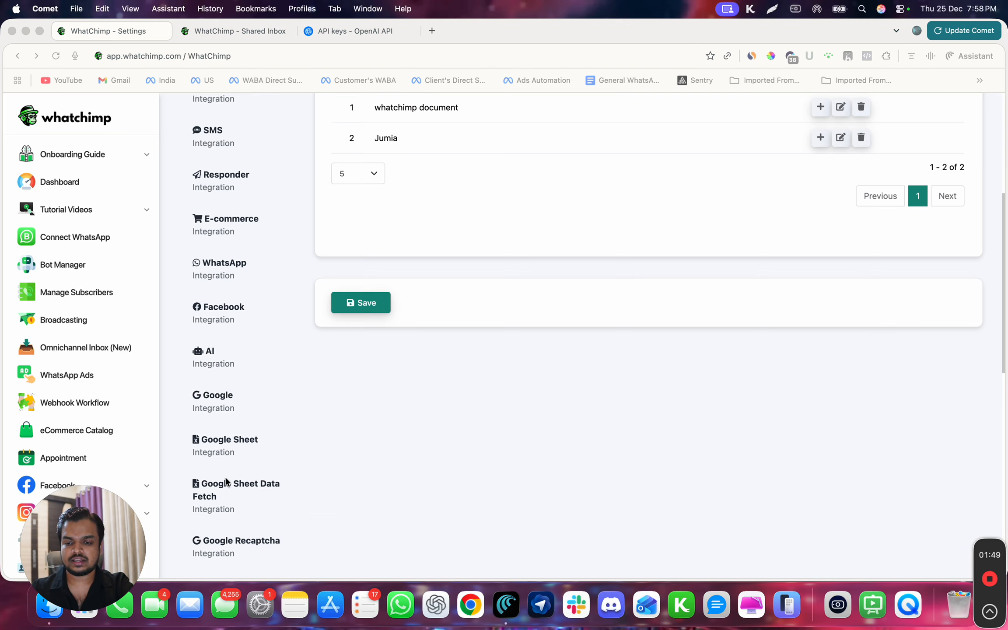
{"action": "left_click", "coordinate": [227, 360]}
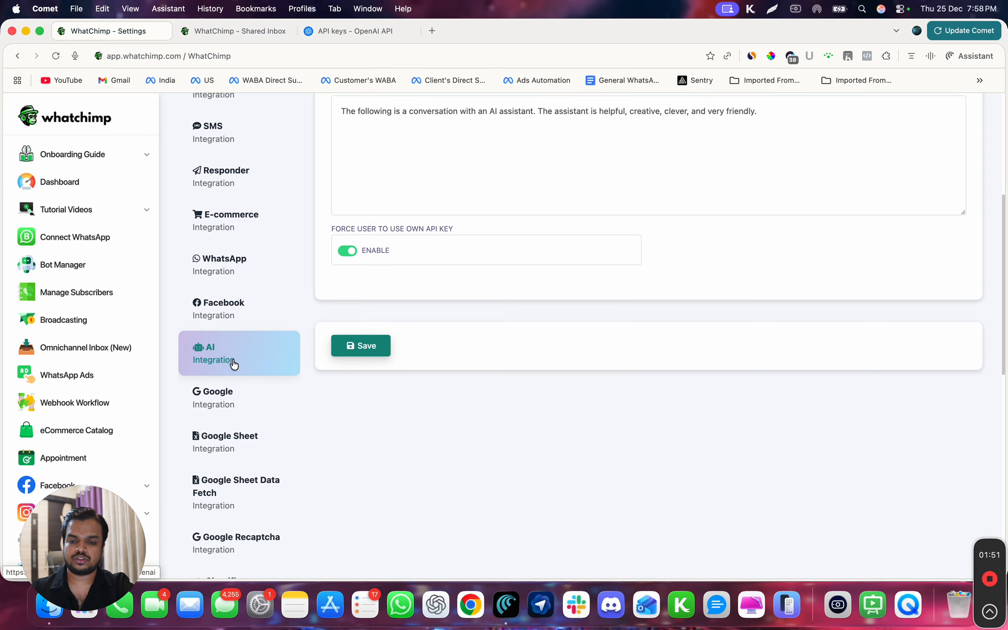
{"action": "scroll", "coordinate": [238, 355], "scroll_direction": "up", "scroll_amount": 6}
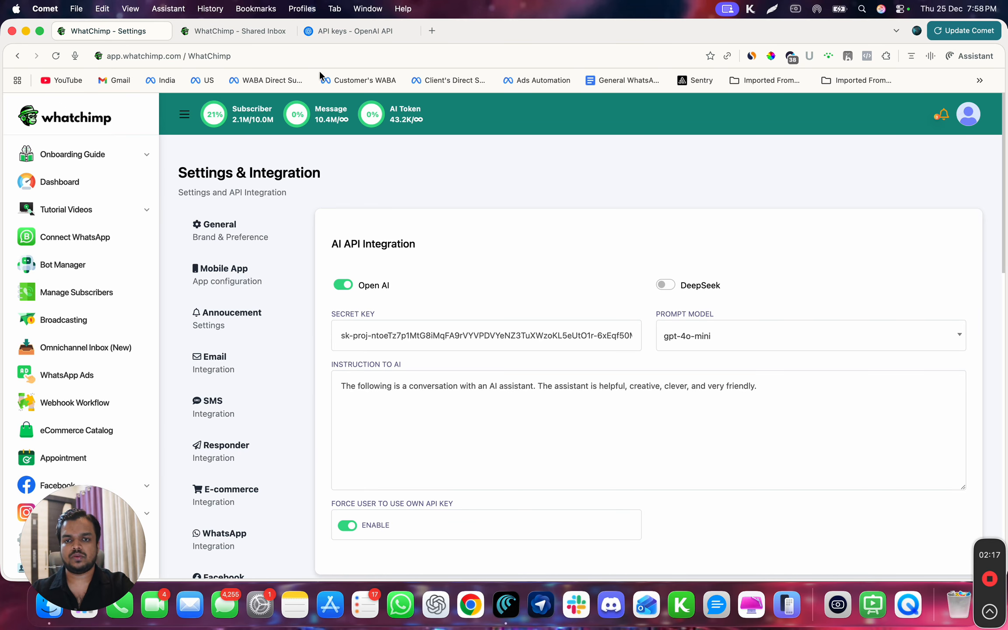
{"action": "left_click", "coordinate": [337, 31]}
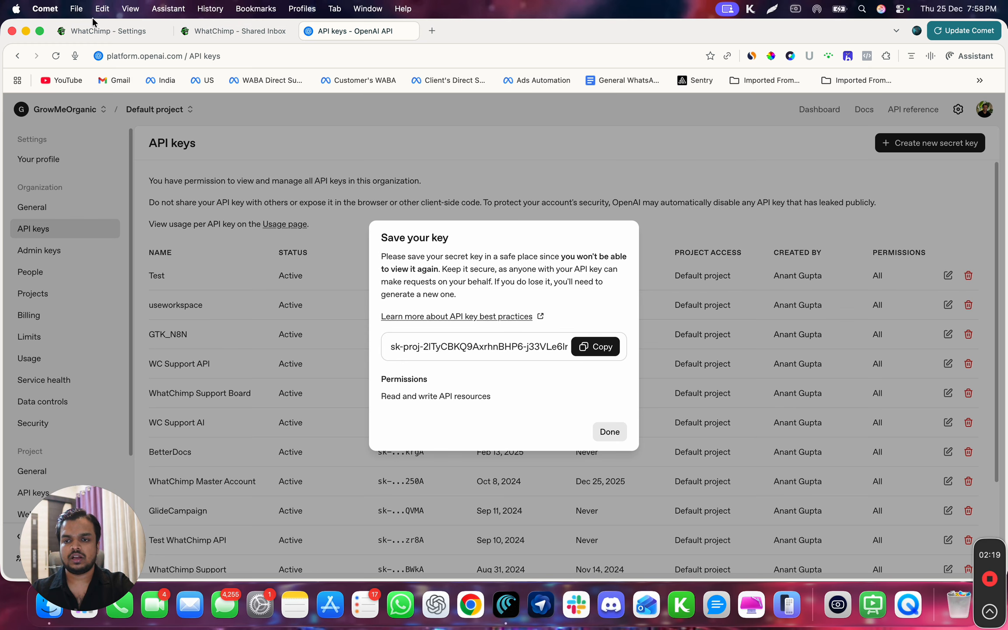
- Keep gpt-4o-mini as the prompt model in WhatChimp's AI settings
{"action": "left_click", "coordinate": [92, 25]}
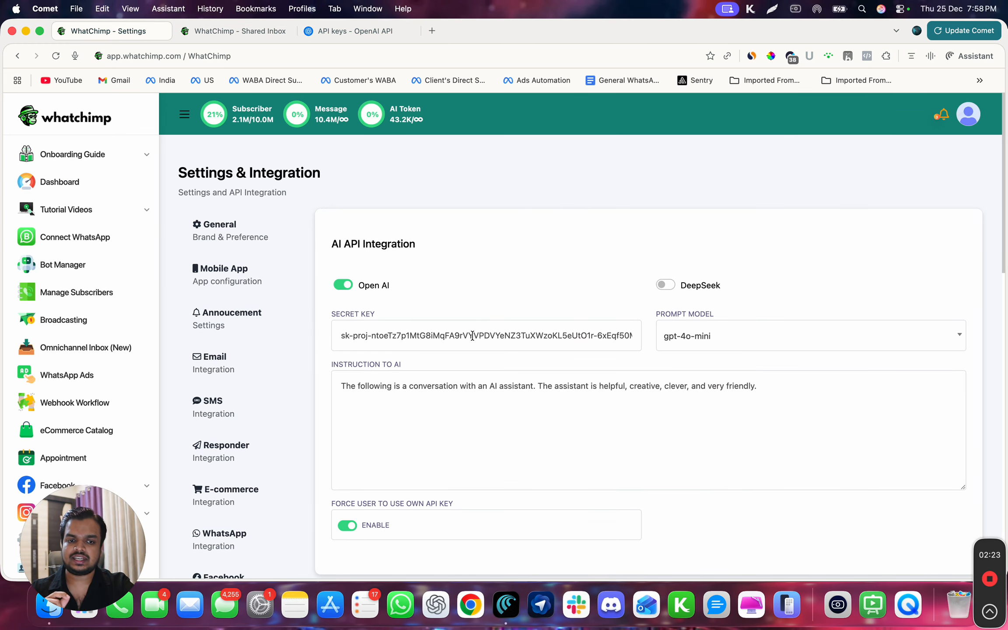
{"action": "left_click", "coordinate": [764, 344]}
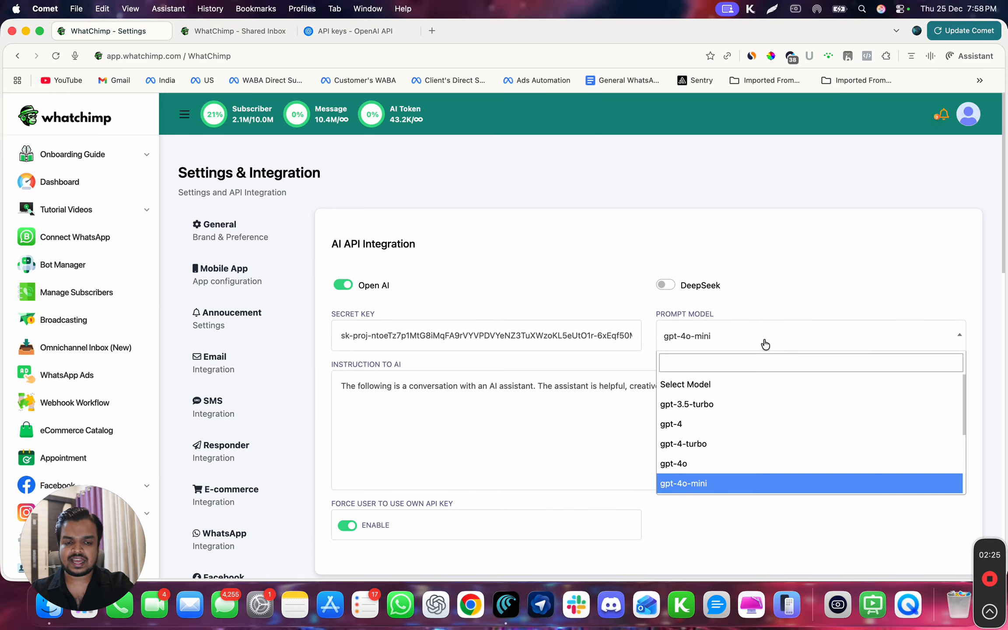
{"action": "left_click", "coordinate": [794, 302]}
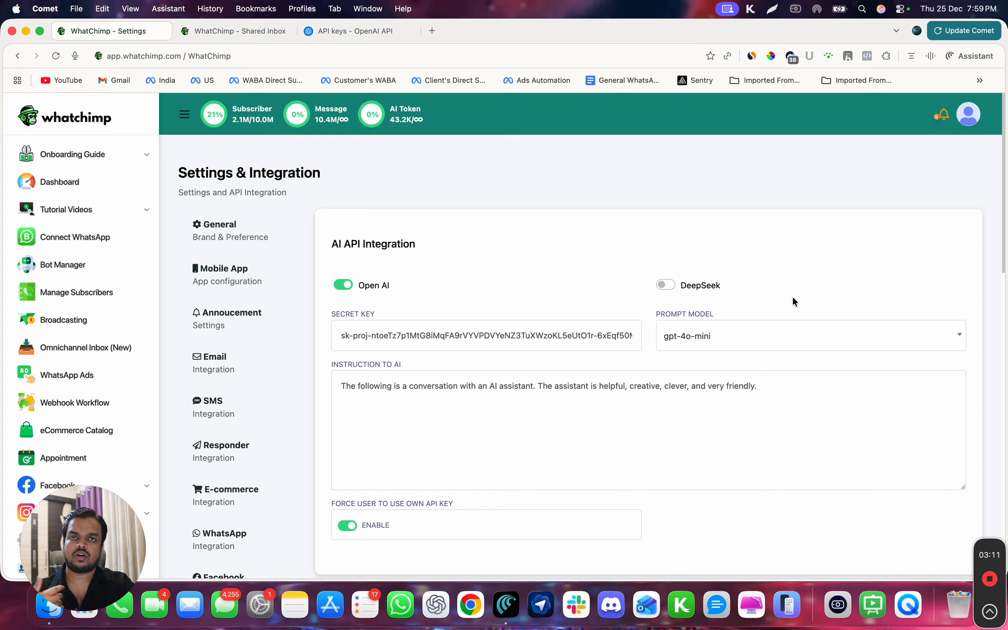
{"action": "left_click", "coordinate": [752, 336]}
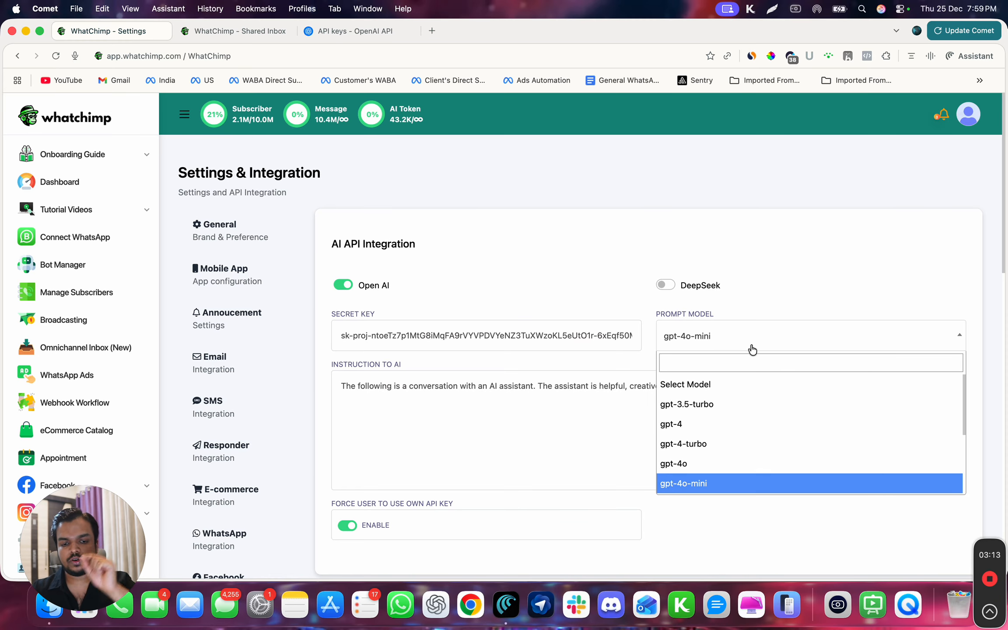
{"action": "scroll", "coordinate": [760, 443], "scroll_direction": "down", "scroll_amount": 2}
{"action": "scroll", "coordinate": [759, 442], "scroll_direction": "down", "scroll_amount": 1}
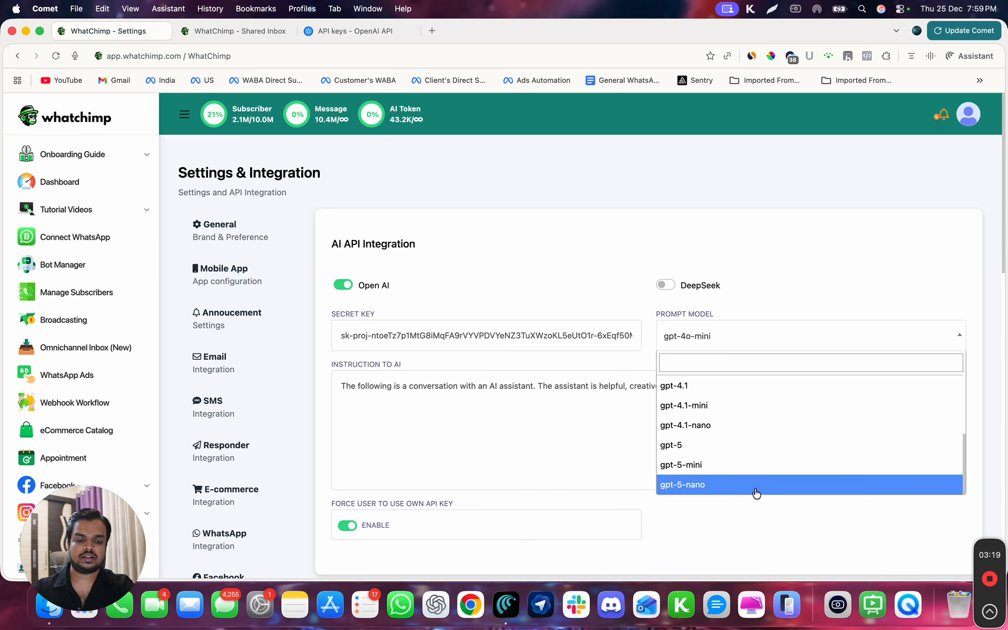
{"action": "scroll", "coordinate": [732, 408], "scroll_direction": "up", "scroll_amount": 1}
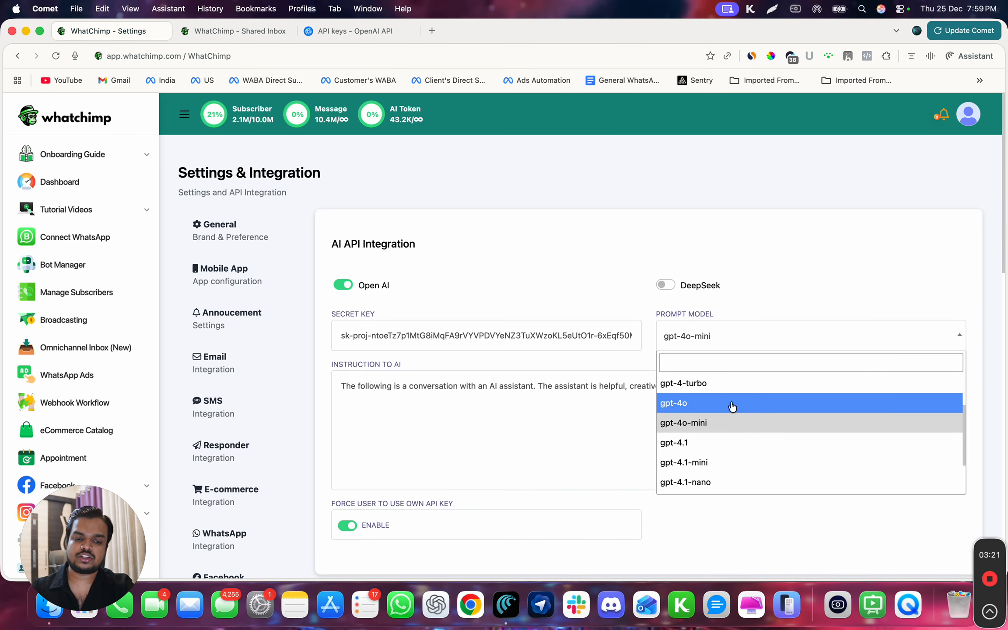
{"action": "left_click", "coordinate": [815, 266]}
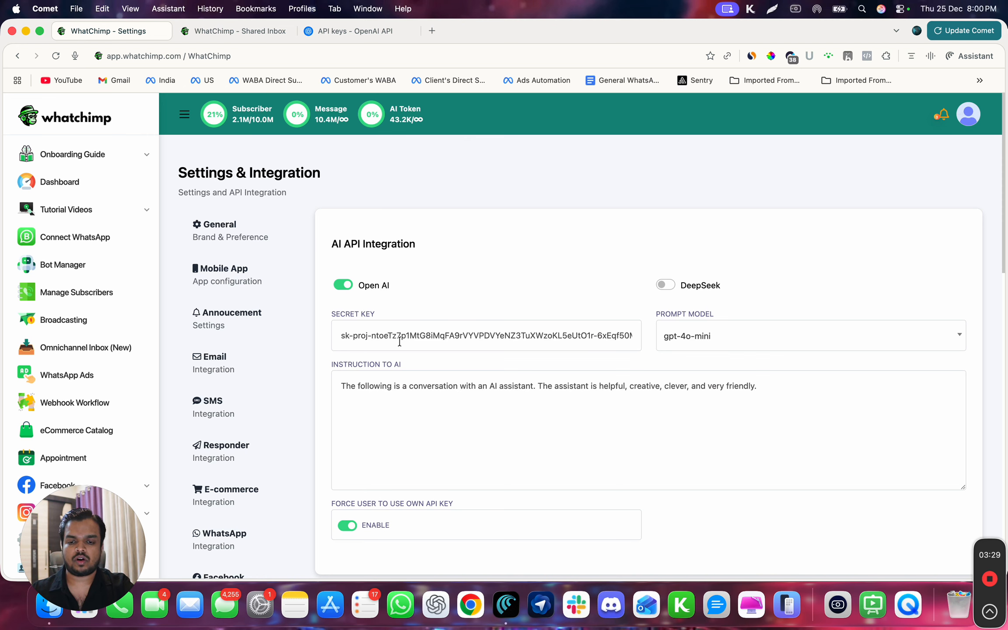
{"action": "scroll", "coordinate": [399, 341], "scroll_direction": "down", "scroll_amount": 3}
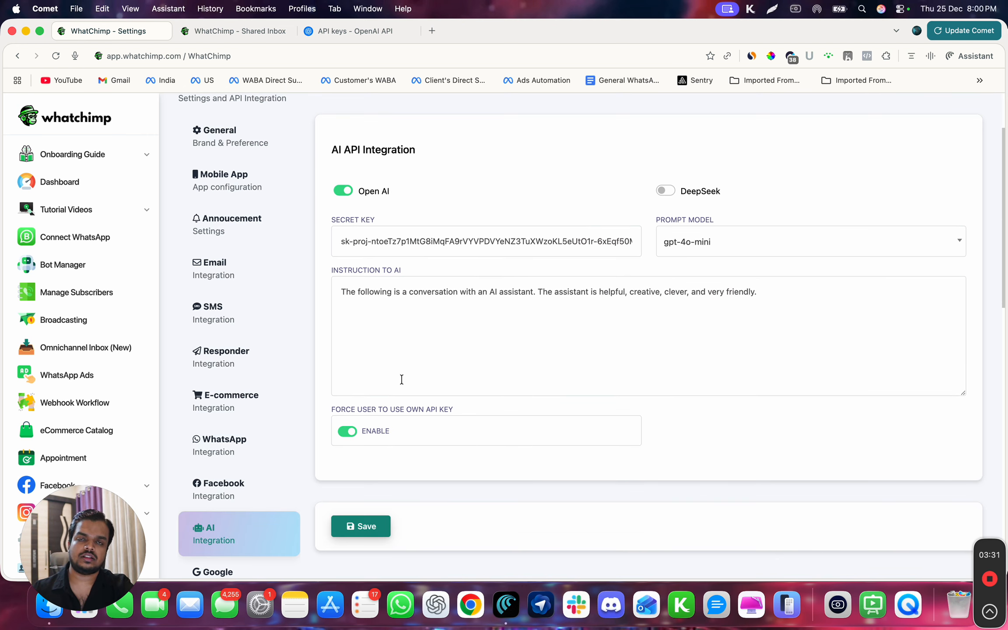
{"action": "scroll", "coordinate": [402, 379], "scroll_direction": "up", "scroll_amount": 3}
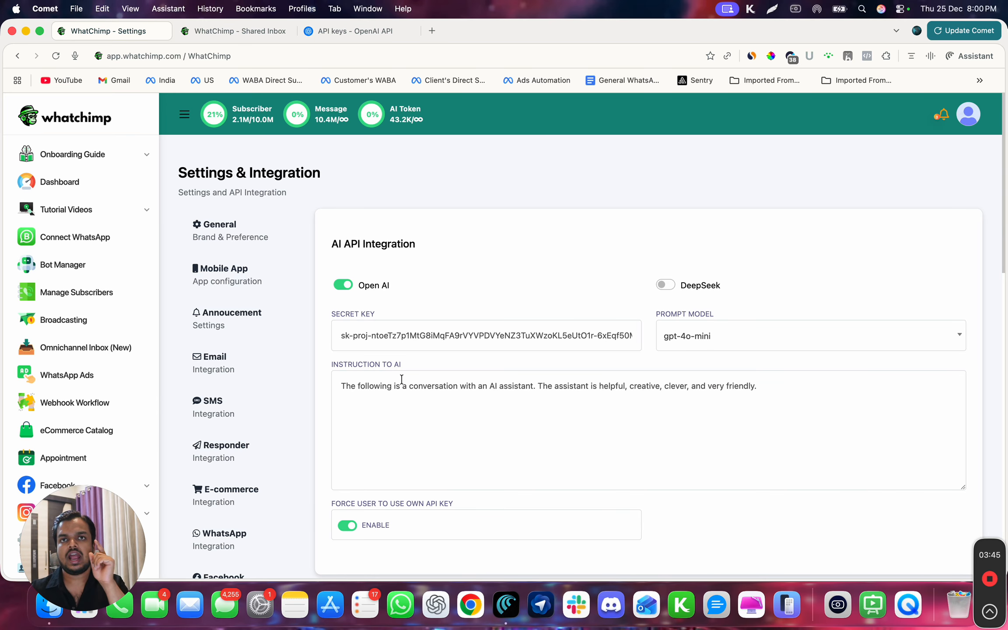
{"action": "left_click", "coordinate": [195, 31]}
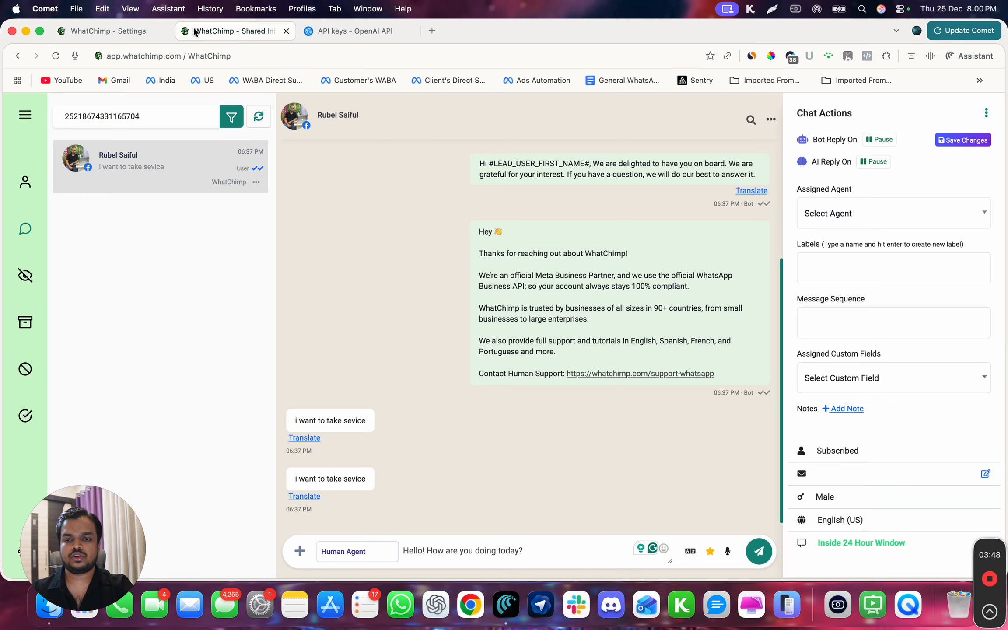
- Replace the reply draft with 'Hi, how r u?' and rewrite it with AI into a polite greeting
{"action": "triple_click", "coordinate": [458, 542]}
{"action": "key", "text": "BackSpace"}
{"action": "type", "text": "Hi,"}
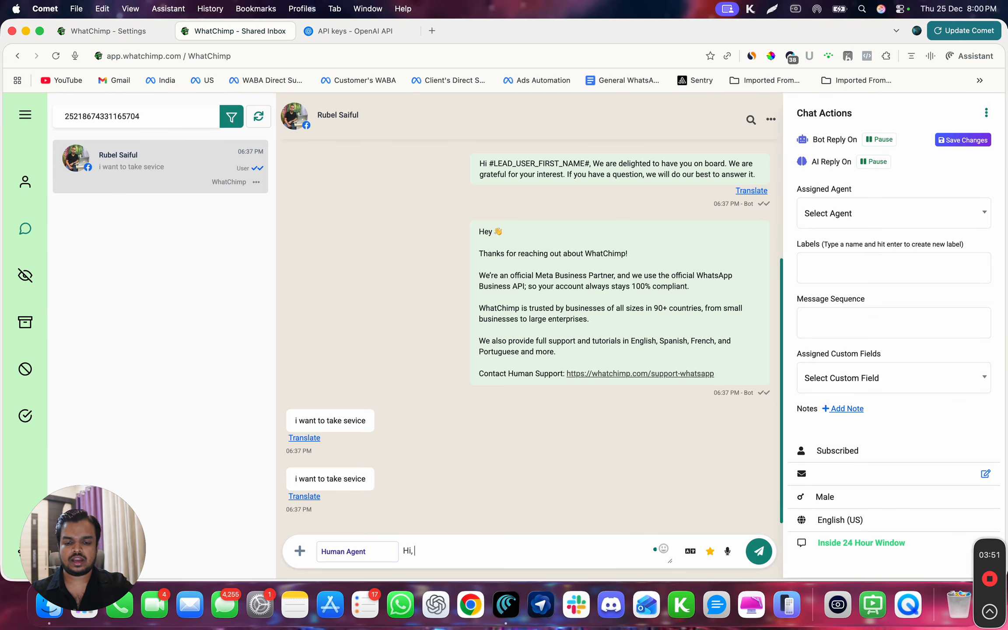
{"action": "type", "text": " how r u?"}
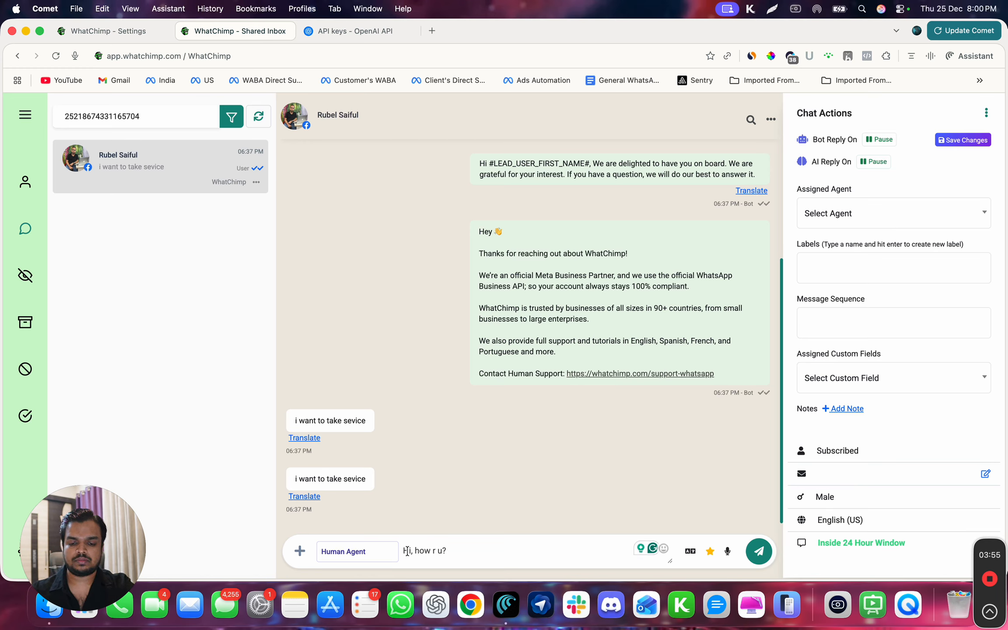
{"action": "key", "text": "super+a"}
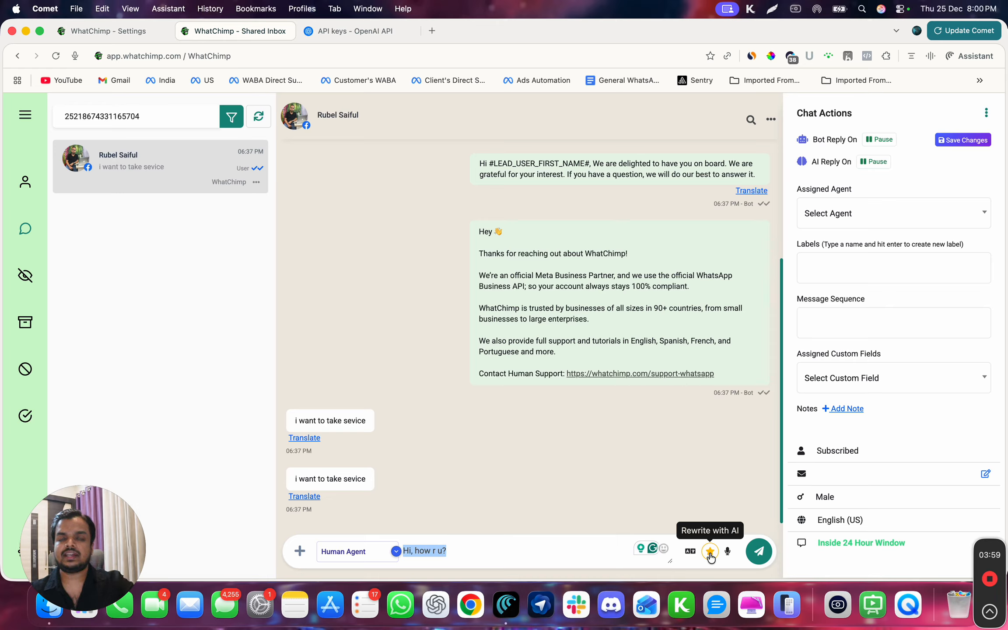
{"action": "left_click", "coordinate": [711, 552]}
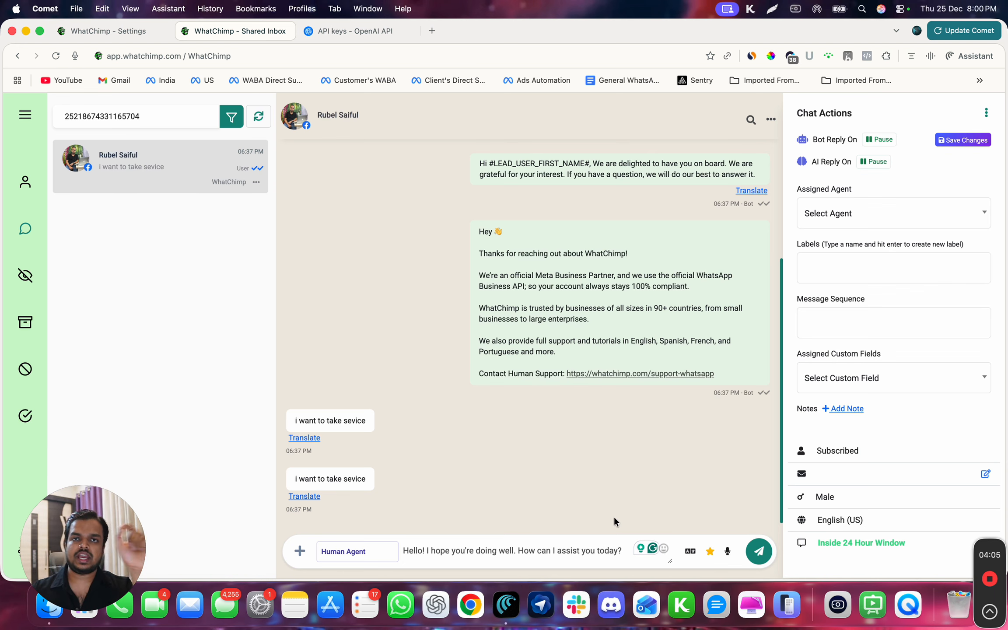
{"action": "left_click", "coordinate": [118, 35]}
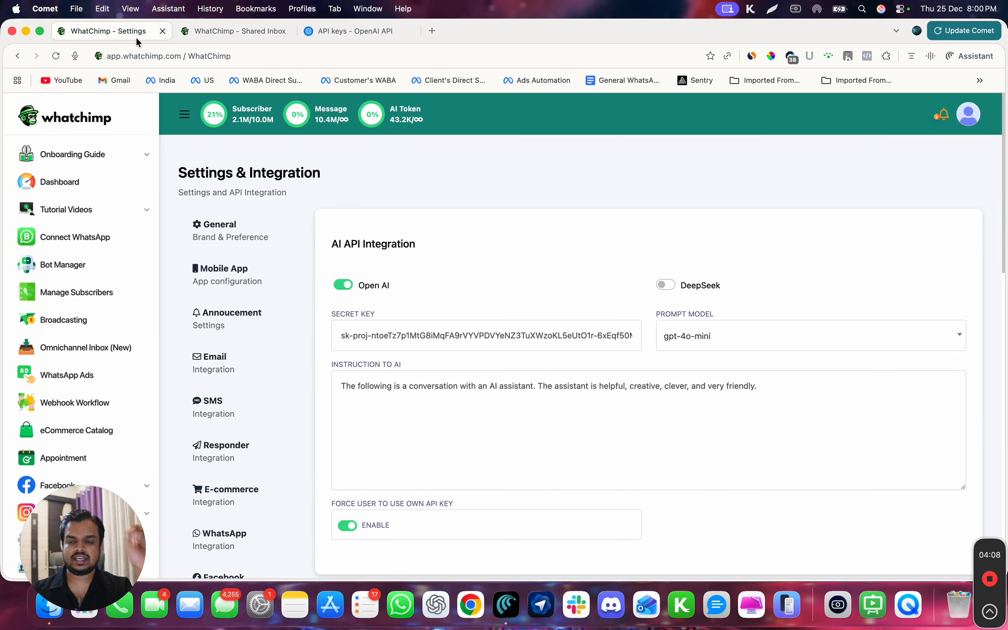
- Go back to the shared inbox chat, then to the OpenAI API keys page
{"action": "left_click", "coordinate": [208, 40]}
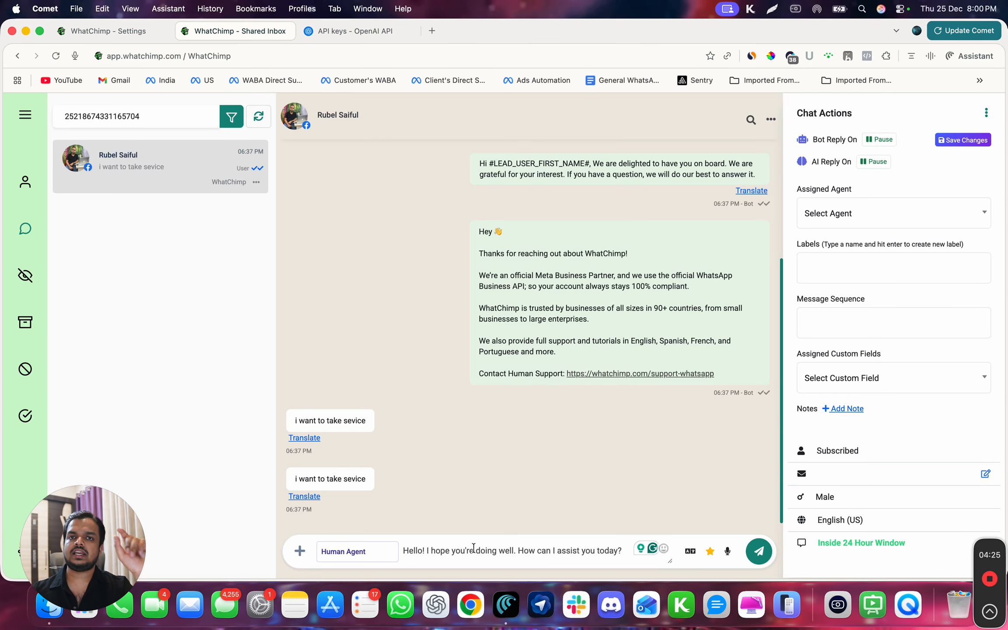
{"action": "left_click", "coordinate": [329, 30]}
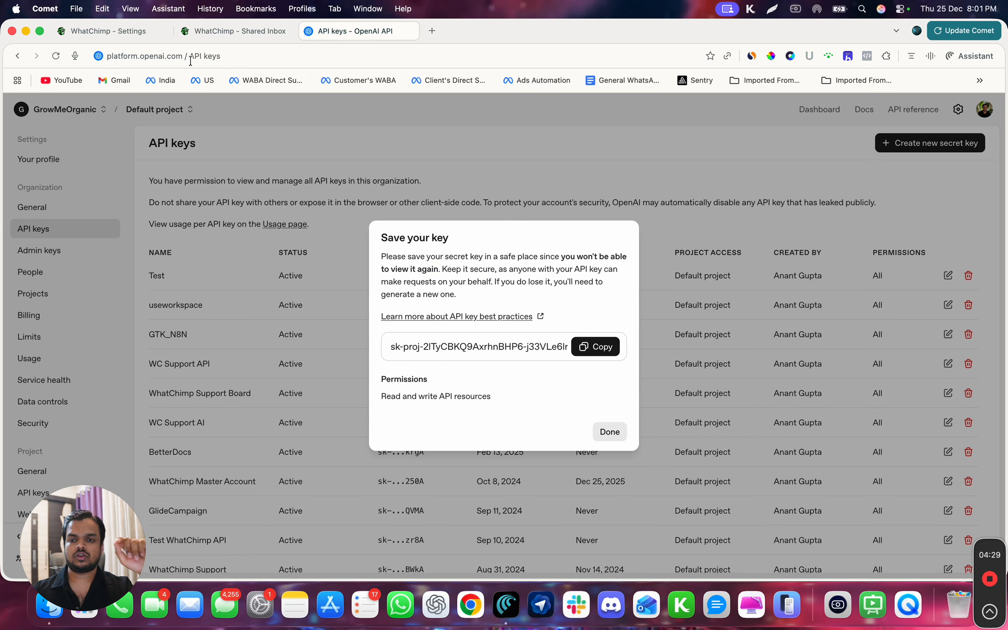
- Close the 'Save your key' dialog so the Test key shows as Active
{"action": "left_click", "coordinate": [605, 431]}
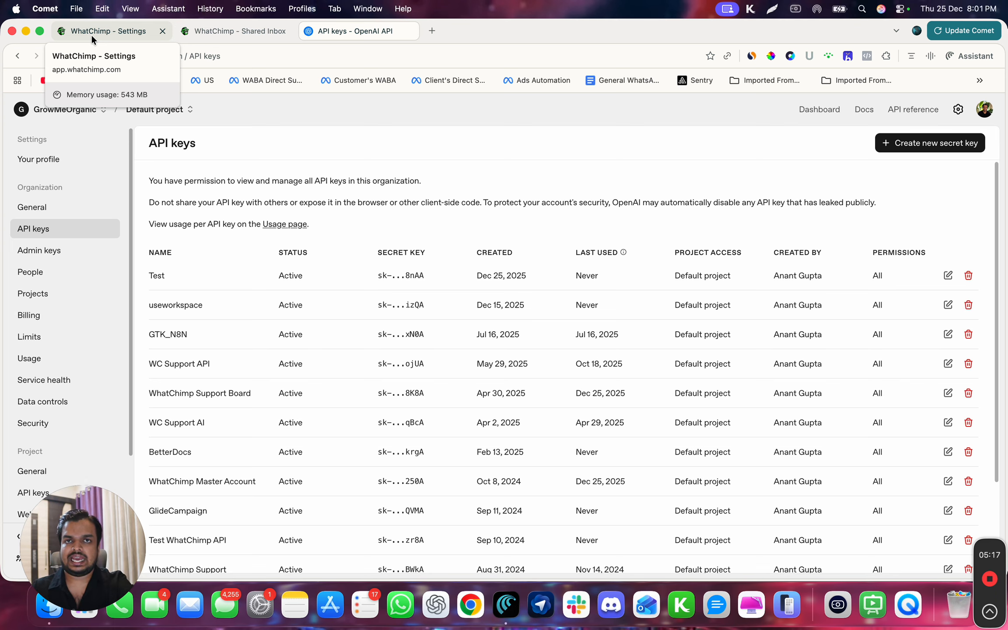
- Return to WhatChimp's AI Integration settings and scroll down to Save and back up
{"action": "left_click", "coordinate": [92, 32]}
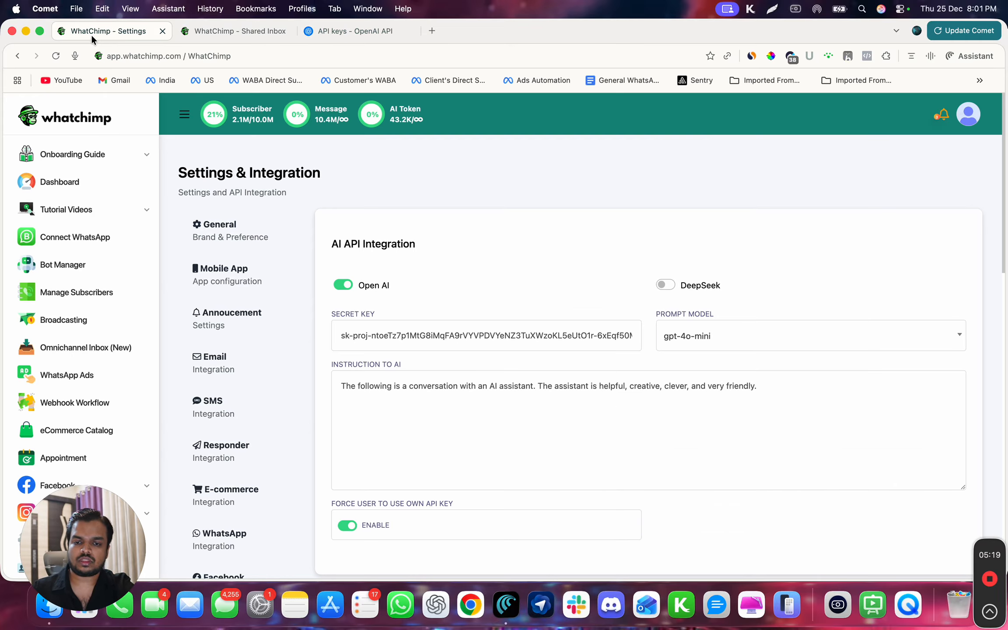
{"action": "scroll", "coordinate": [304, 350], "scroll_direction": "down", "scroll_amount": 3}
{"action": "scroll", "coordinate": [304, 350], "scroll_direction": "down", "scroll_amount": 3}
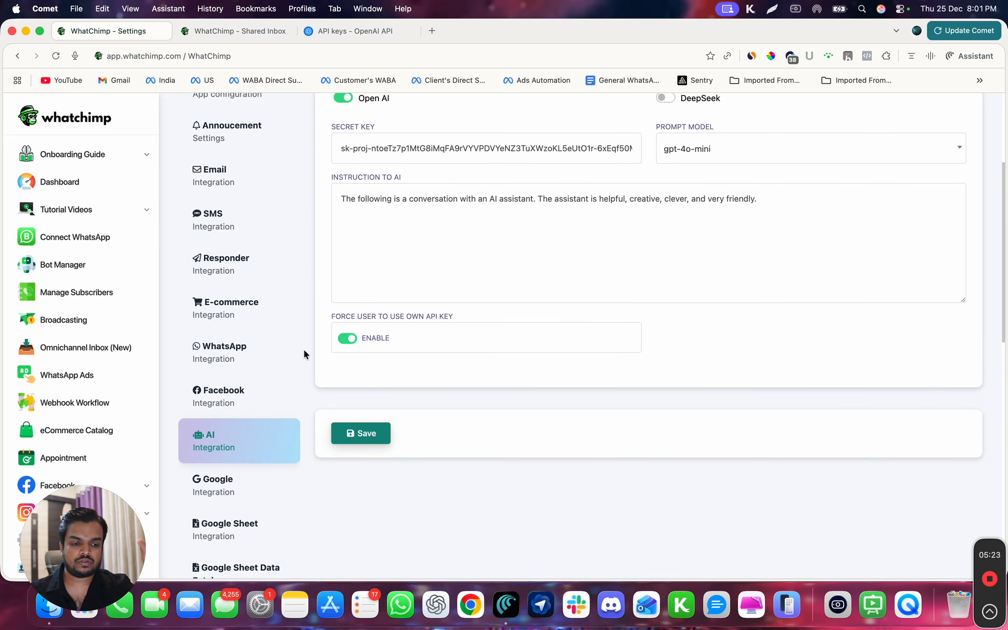
{"action": "scroll", "coordinate": [303, 354], "scroll_direction": "up", "scroll_amount": 2}
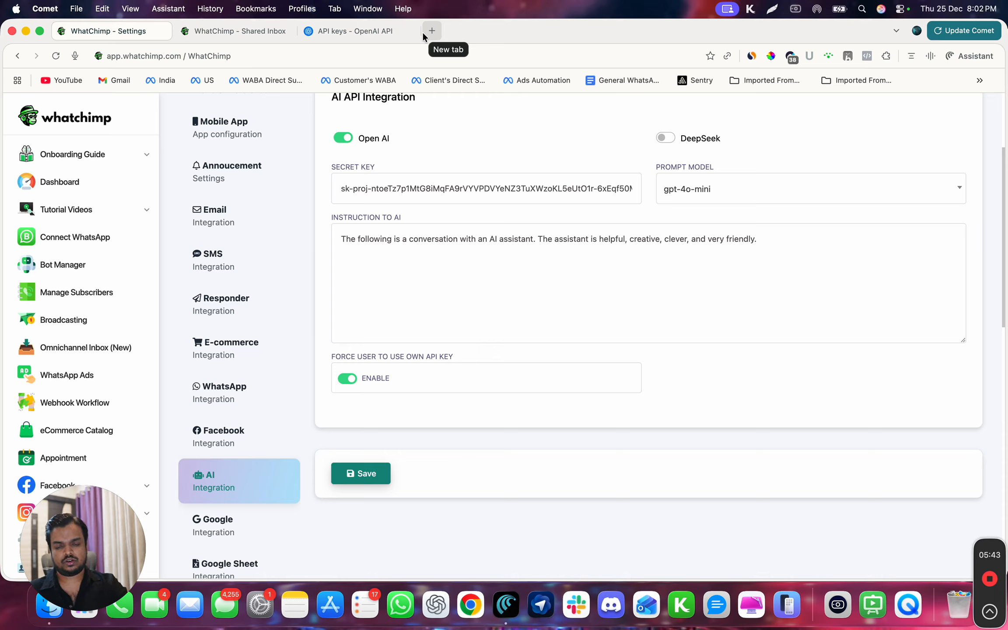
{"action": "scroll", "coordinate": [437, 102], "scroll_direction": "up", "scroll_amount": 4}
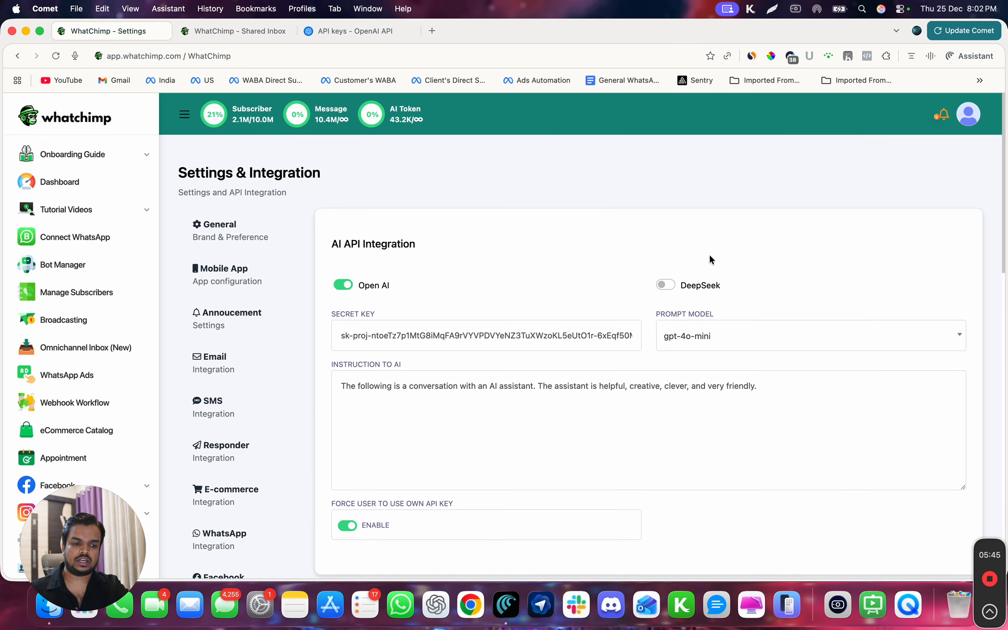